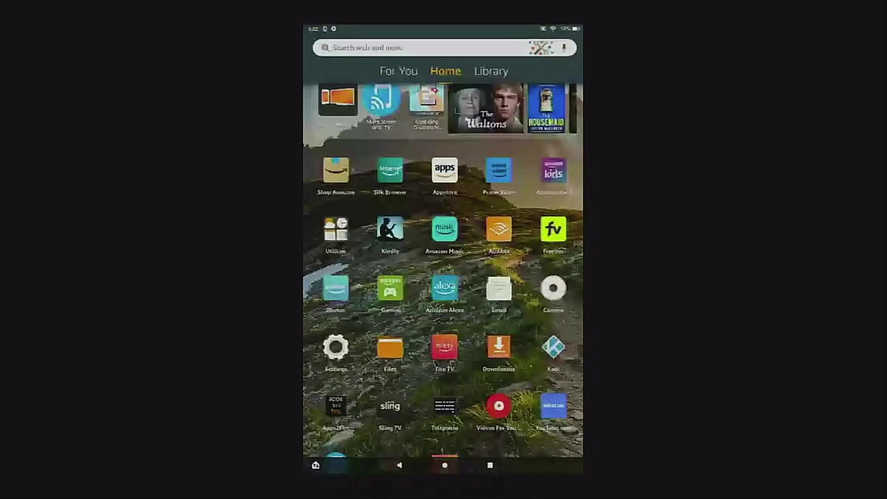
- Open Silk Browser and search the web for android tv adb mouse keyboard
{"action": "scroll", "coordinate": [443, 250], "scroll_direction": "down", "scroll_amount": 1}
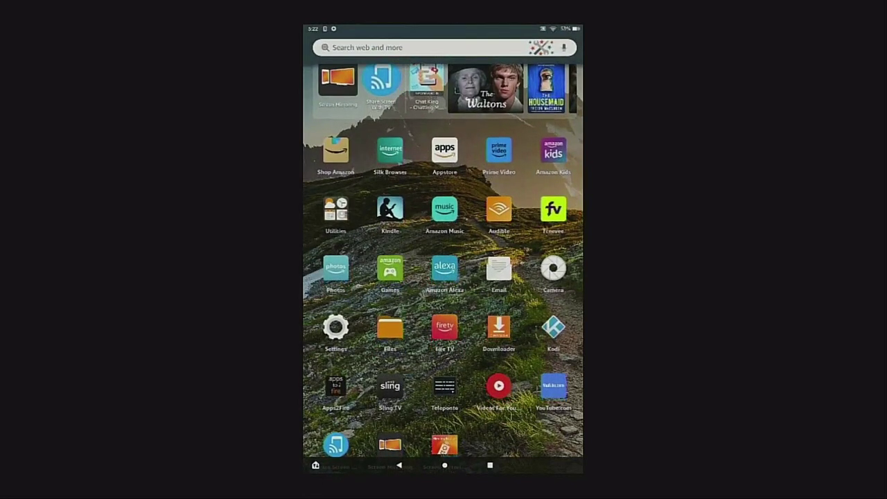
{"action": "scroll", "coordinate": [442, 263], "scroll_direction": "down", "scroll_amount": 1}
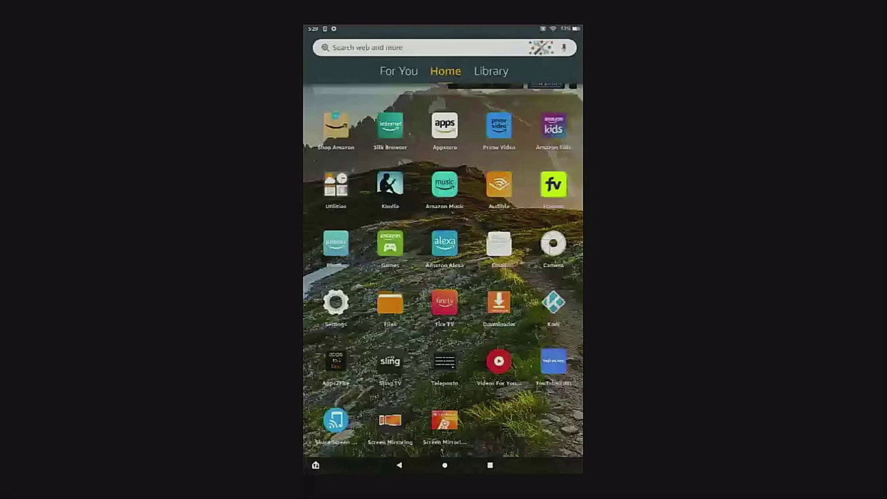
{"action": "left_click", "coordinate": [390, 126]}
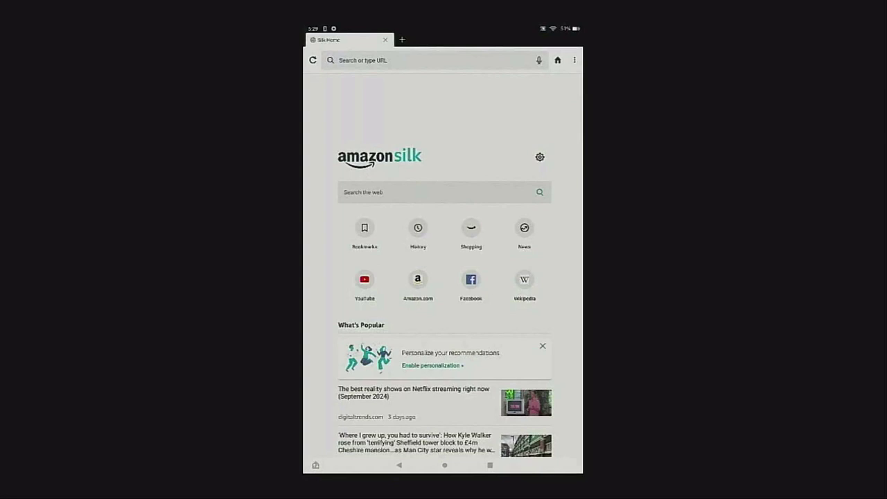
{"action": "left_click", "coordinate": [436, 192]}
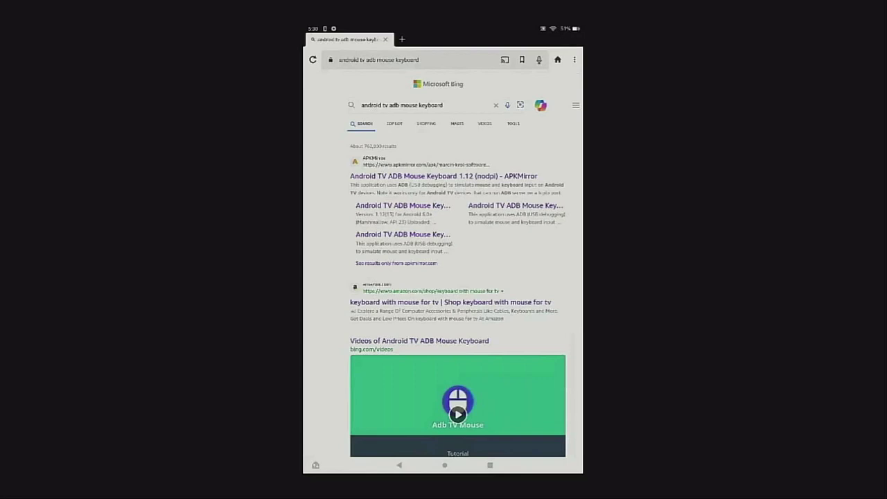
- Open the APKMirror page for Android TV ADB Mouse Keyboard 1.12 from the Bing results
{"action": "scroll", "coordinate": [443, 249], "scroll_direction": "down", "scroll_amount": 10}
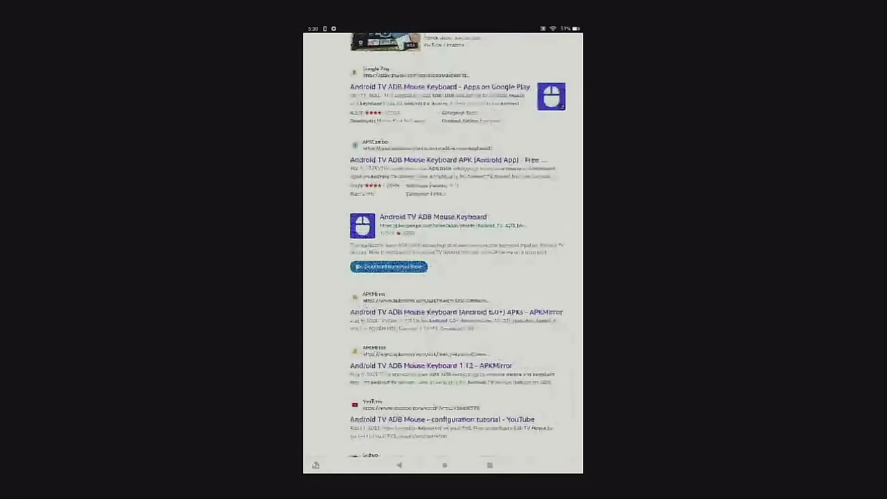
{"action": "scroll", "coordinate": [443, 249], "scroll_direction": "up", "scroll_amount": 1}
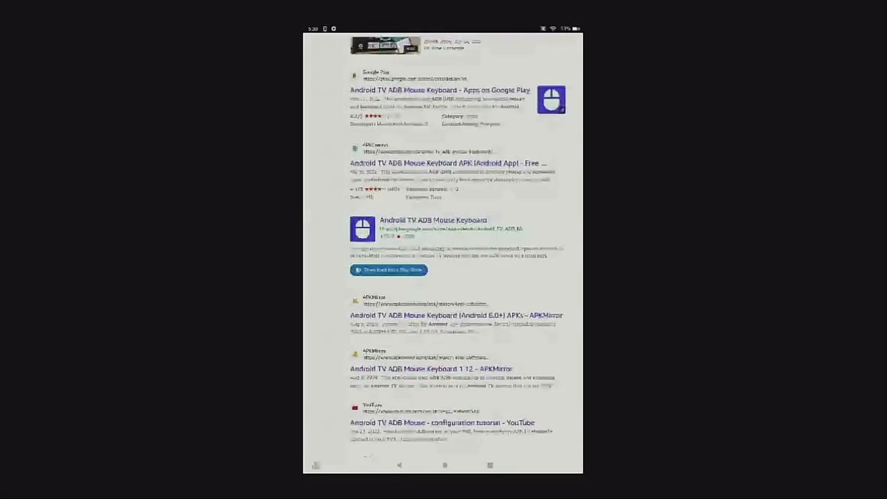
{"action": "scroll", "coordinate": [443, 249], "scroll_direction": "up", "scroll_amount": 10}
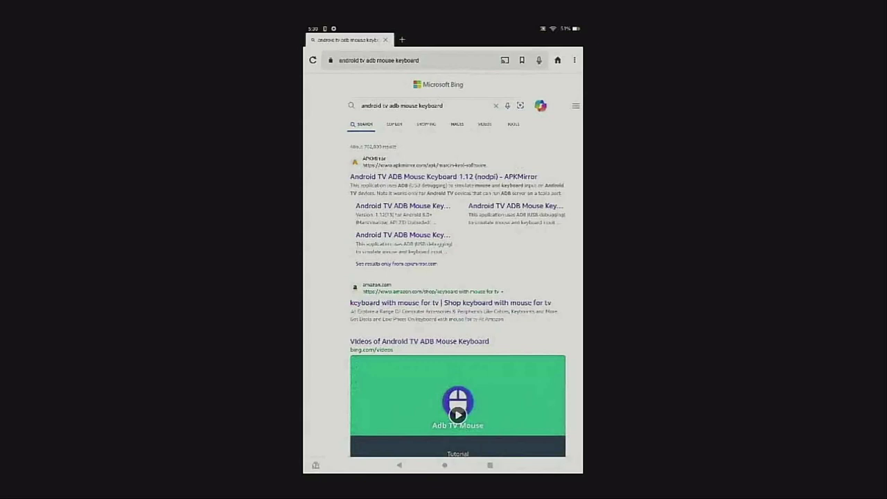
{"action": "left_click", "coordinate": [444, 176]}
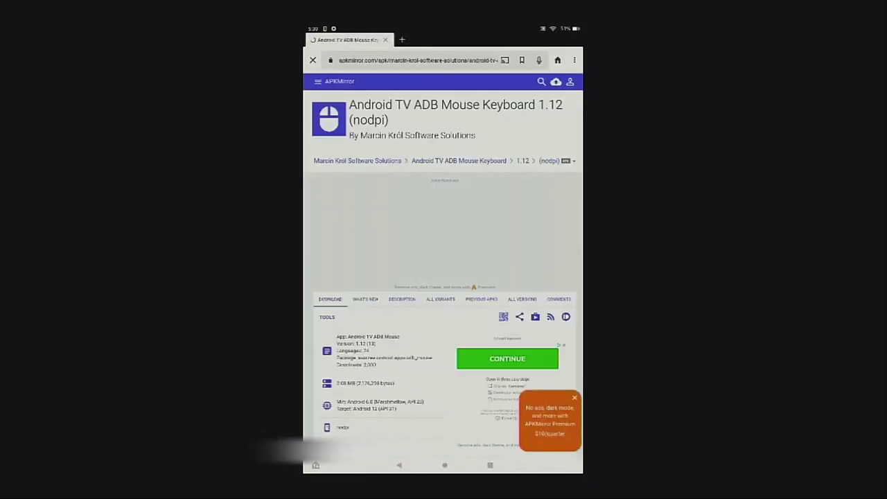
- Download the Android TV ADB Mouse Keyboard 1.12 APK from APKMirror, confirming the download
{"action": "scroll", "coordinate": [444, 277], "scroll_direction": "down", "scroll_amount": 5}
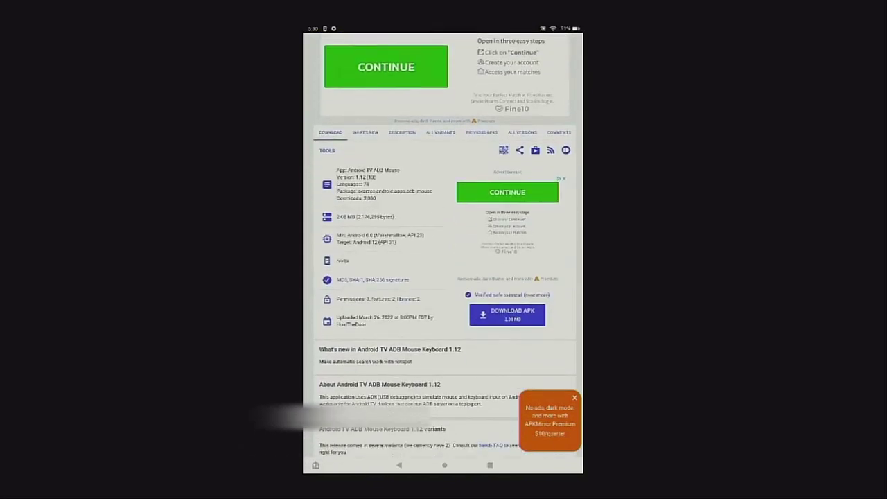
{"action": "left_click", "coordinate": [506, 314]}
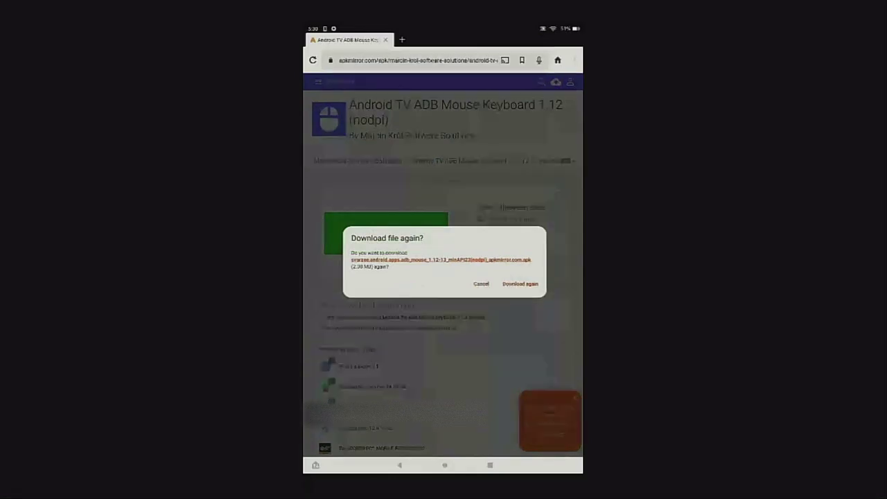
{"action": "left_click", "coordinate": [520, 283]}
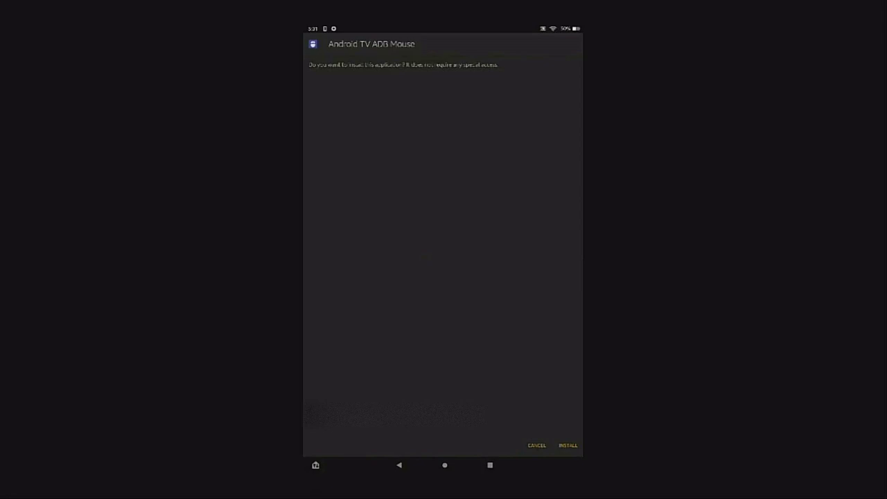
- Install and launch Android TV ADB Mouse, turning off the Read me notice for good
{"action": "key", "text": "Return"}
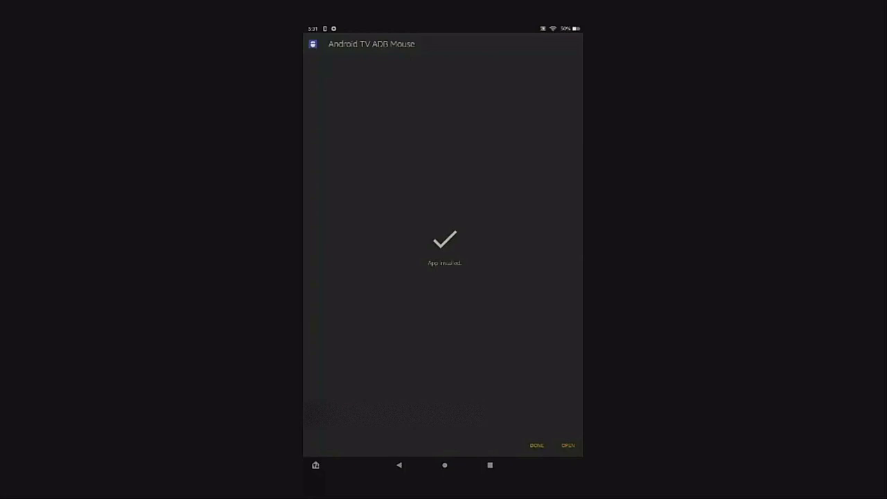
{"action": "key", "text": "Return"}
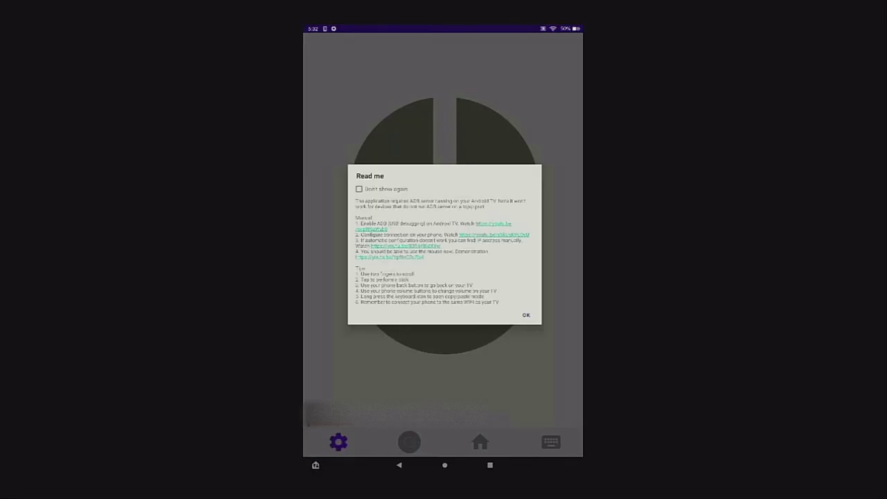
{"action": "left_click", "coordinate": [359, 189]}
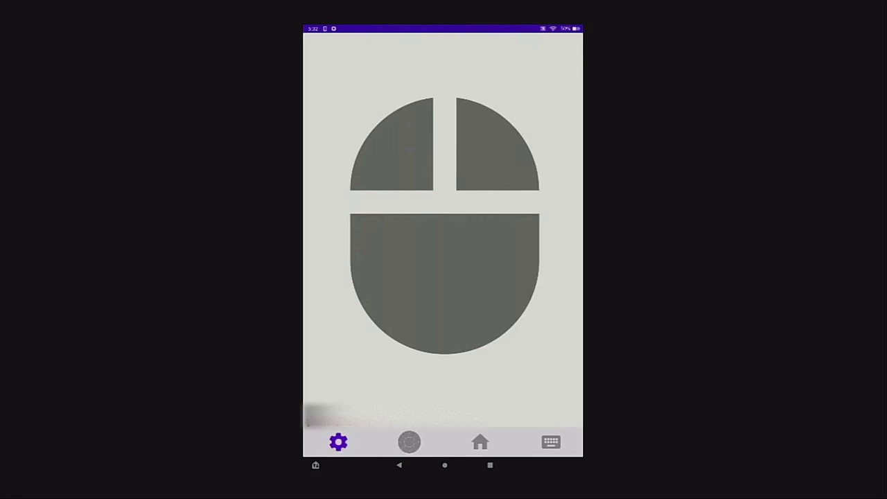
{"action": "left_click", "coordinate": [338, 442]}
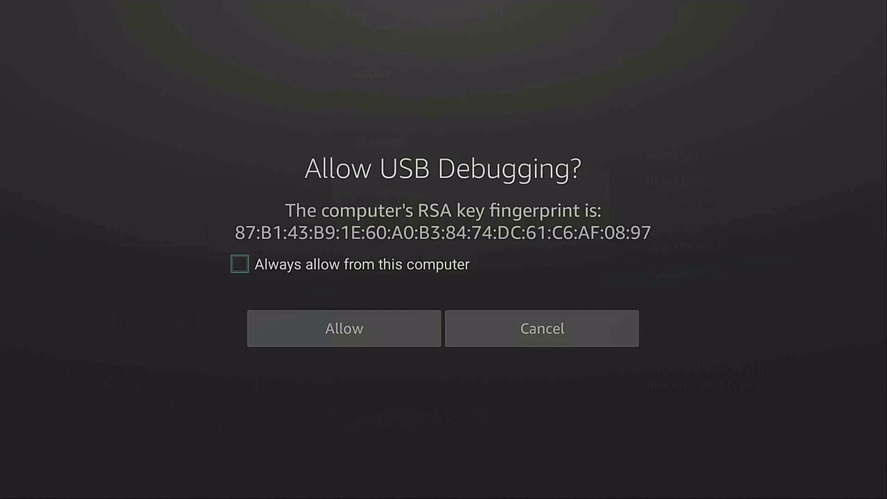
- Approve USB debugging with Always allow from this computer ticked
{"action": "key", "text": "Return"}
{"action": "key", "text": "Down"}
{"action": "key", "text": "Up"}
{"action": "key", "text": "Return"}
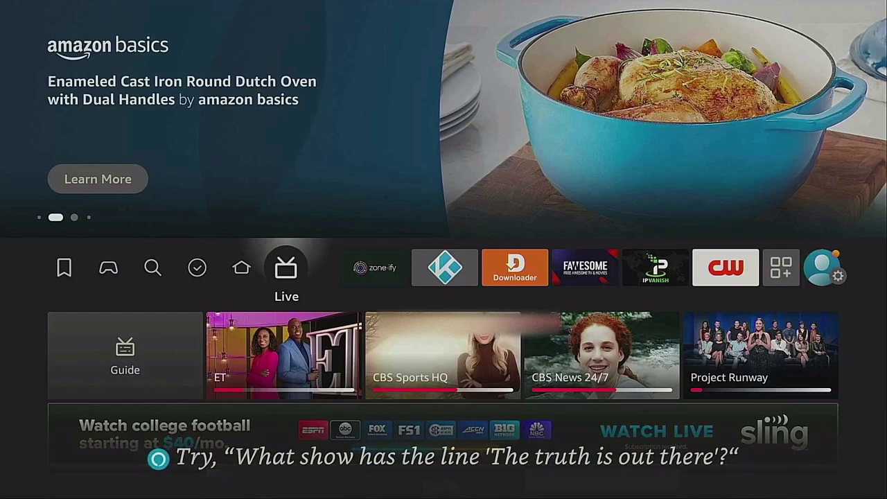
- Browse the home screen app row and open the full Your Apps & Channels list
{"action": "key", "text": "Right"}
{"action": "key", "text": "Right"}
{"action": "key", "text": "Right"}
{"action": "key", "text": "Right"}
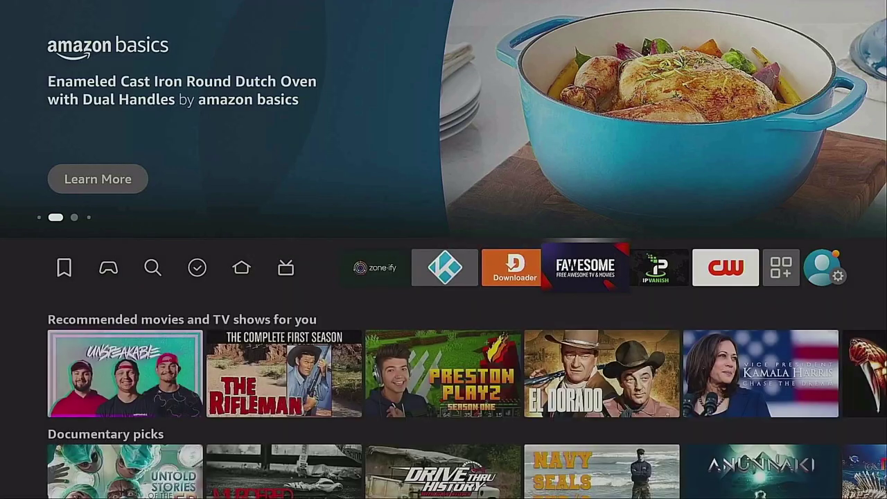
{"action": "key", "text": "Left"}
{"action": "key", "text": "Left"}
{"action": "key", "text": "Left"}
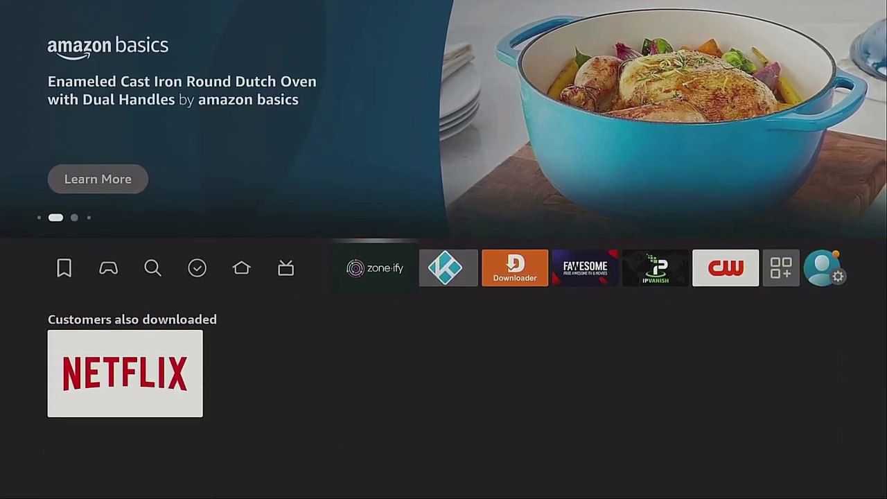
{"action": "key", "text": "Right"}
{"action": "key", "text": "Right"}
{"action": "key", "text": "Right"}
{"action": "key", "text": "Right"}
{"action": "key", "text": "Right"}
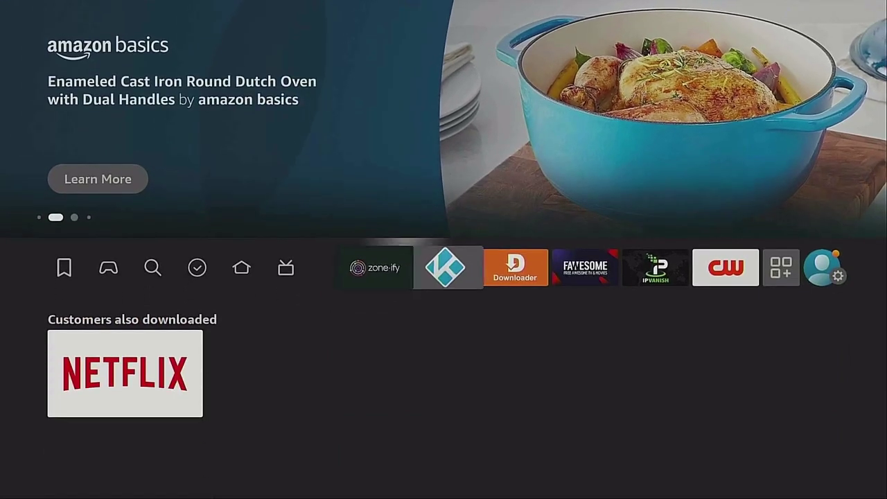
{"action": "key", "text": "Right"}
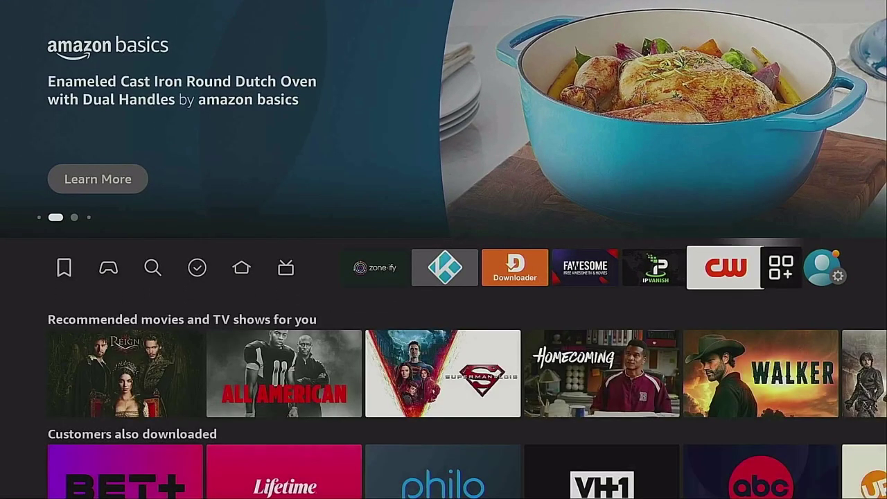
{"action": "key", "text": "Return"}
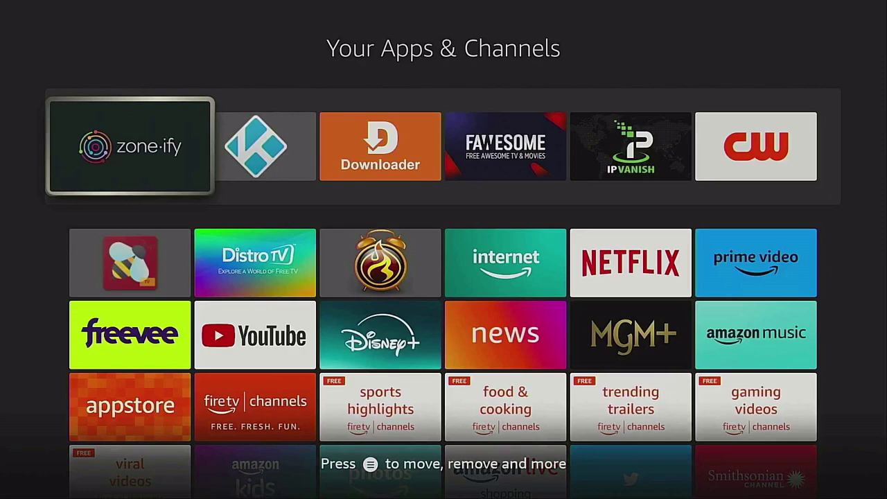
- Select the viral videos tile in the apps grid, briefly launching Fire TV Channels
{"action": "key", "text": "Down"}
{"action": "key", "text": "Down"}
{"action": "key", "text": "Down"}
{"action": "key", "text": "Down"}
{"action": "key", "text": "Down"}
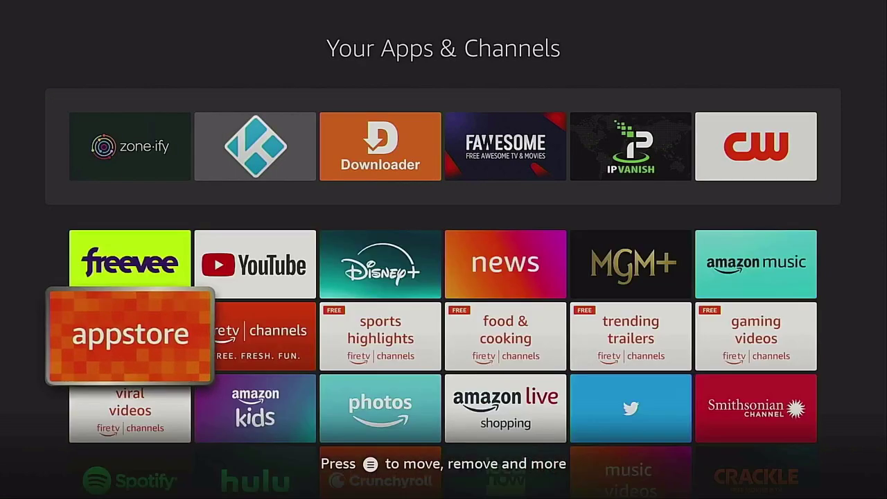
{"action": "key", "text": "Down"}
{"action": "key", "text": "Down"}
{"action": "key", "text": "Down"}
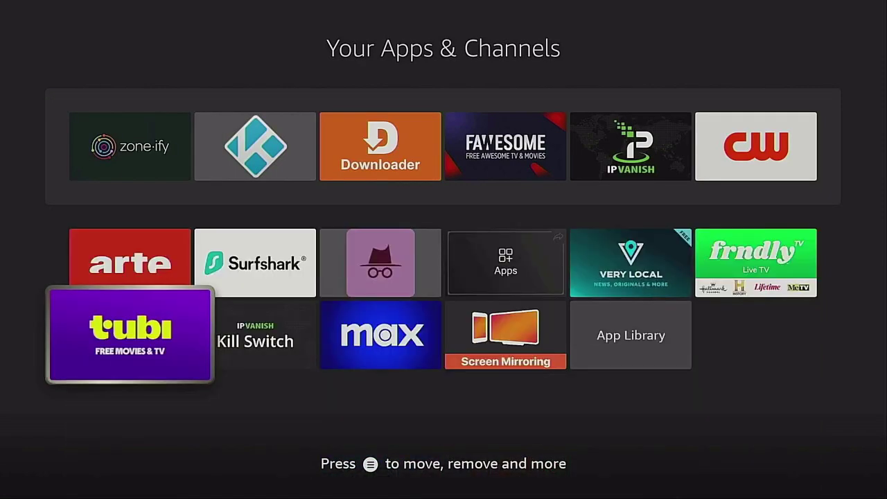
{"action": "key", "text": "Up"}
{"action": "key", "text": "Up"}
{"action": "key", "text": "Up"}
{"action": "key", "text": "Up"}
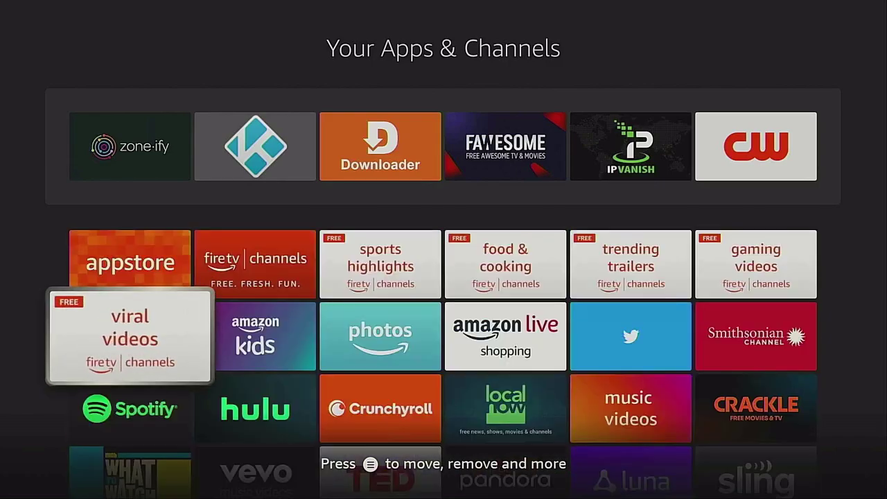
{"action": "key", "text": "Return"}
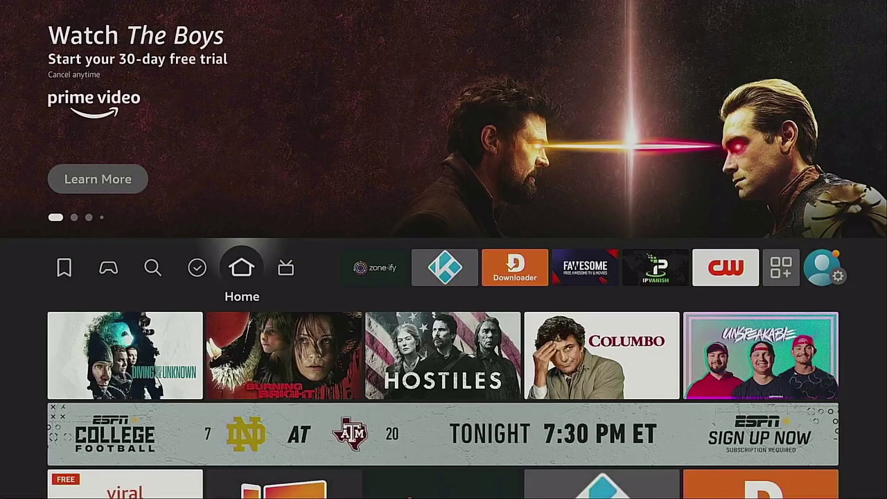
- Launch Downloader from the home screen nav bar
{"action": "key", "text": "Right"}
{"action": "key", "text": "Right"}
{"action": "key", "text": "Right"}
{"action": "key", "text": "Right"}
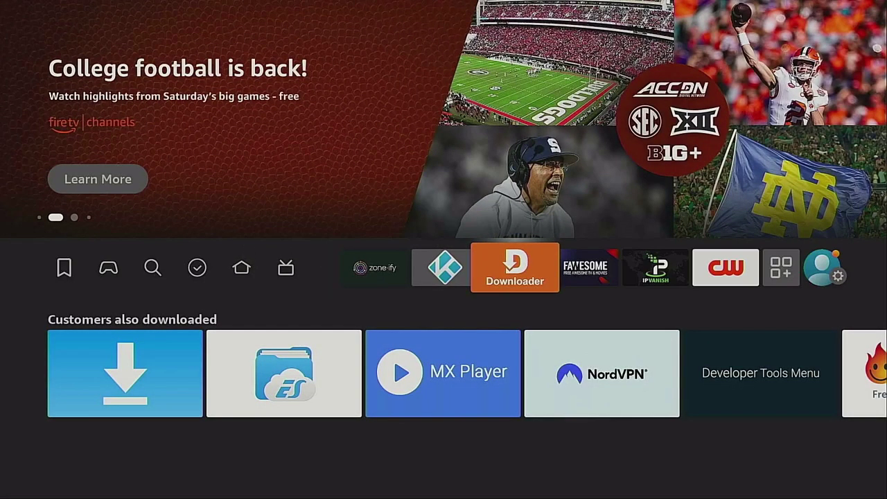
{"action": "key", "text": "Return"}
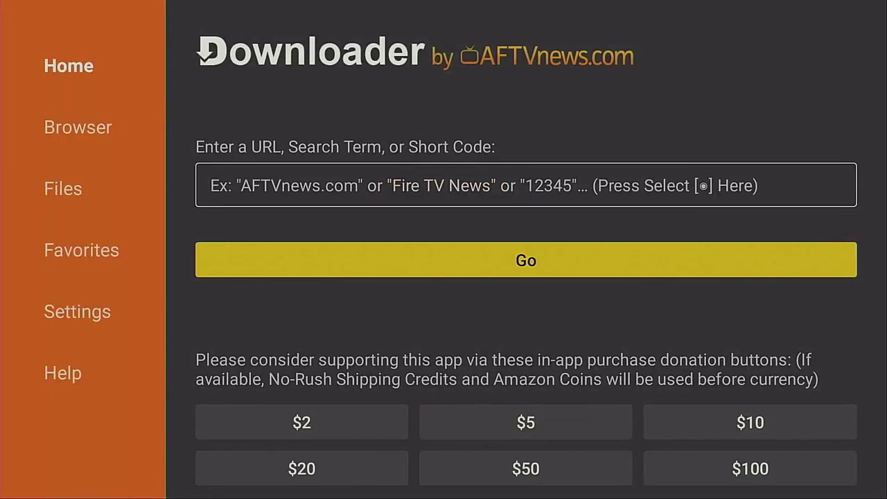
- Enter short code 218330 in Downloader and download the Chrome Android TV APK (102.7 MB)
{"action": "key", "text": "Up"}
{"action": "key", "text": "Down"}
{"action": "key", "text": "Up"}
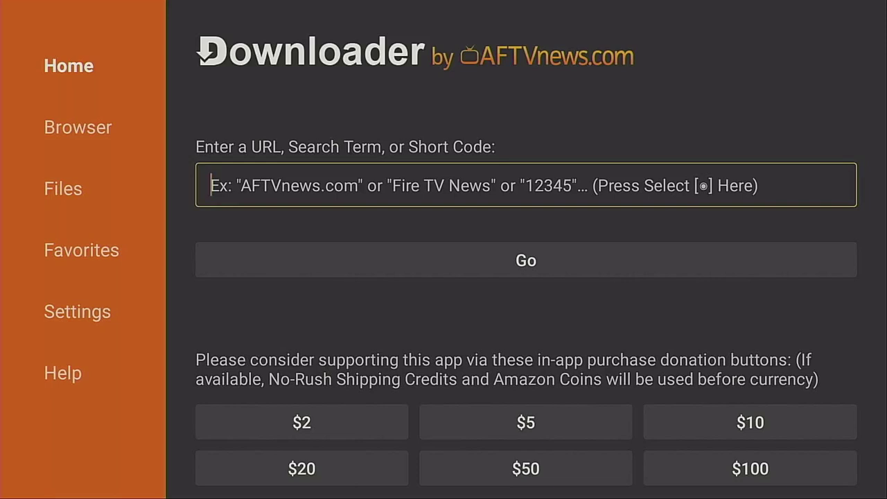
{"action": "type", "text": "218330"}
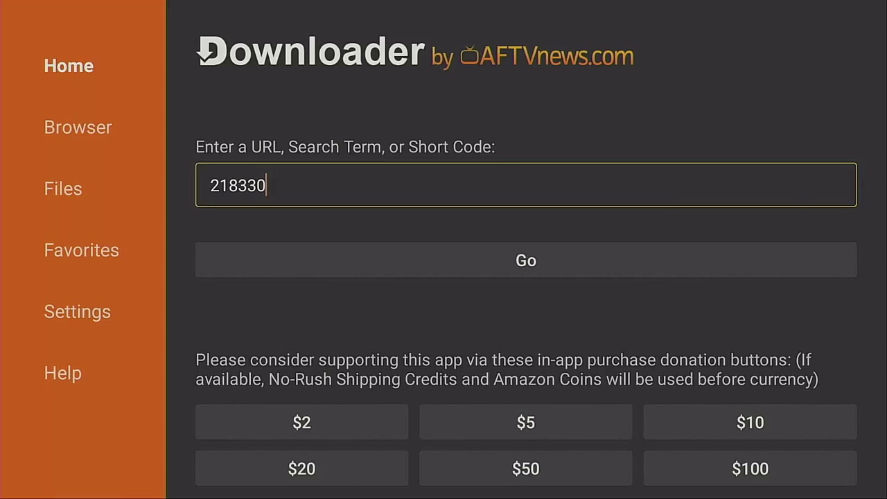
{"action": "key", "text": "Down"}
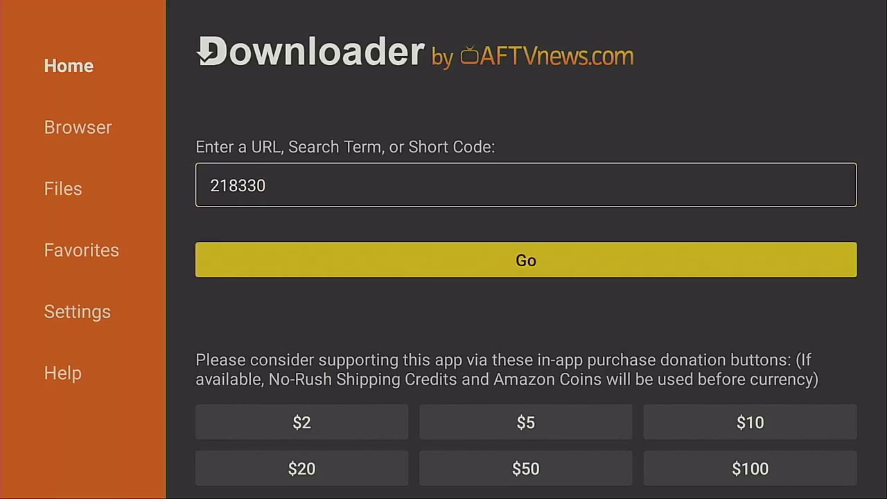
{"action": "key", "text": "Return"}
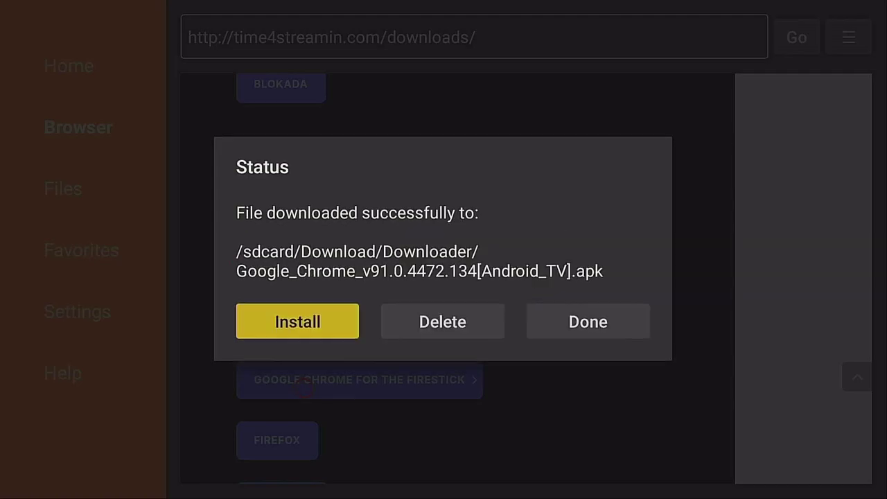
- Install the Google Chrome v91.0.4472.134 APK and finish the installer without opening Chrome
{"action": "key", "text": "Return"}
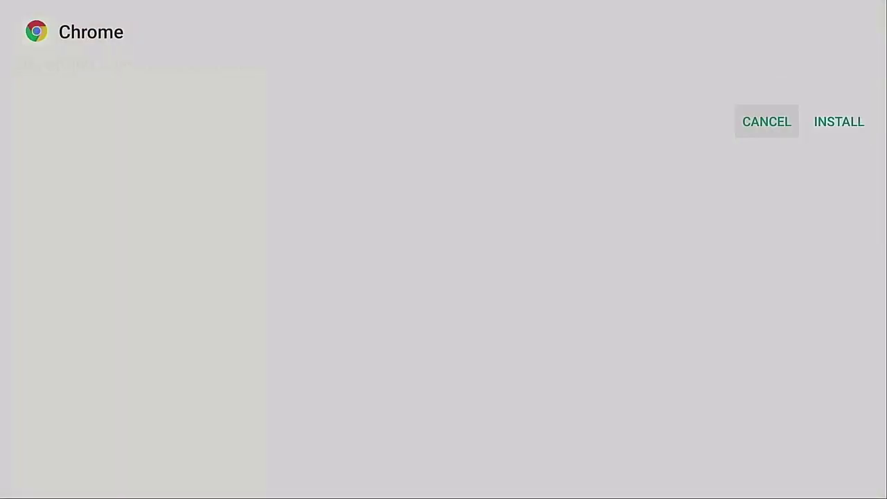
{"action": "key", "text": "Right"}
{"action": "key", "text": "Return"}
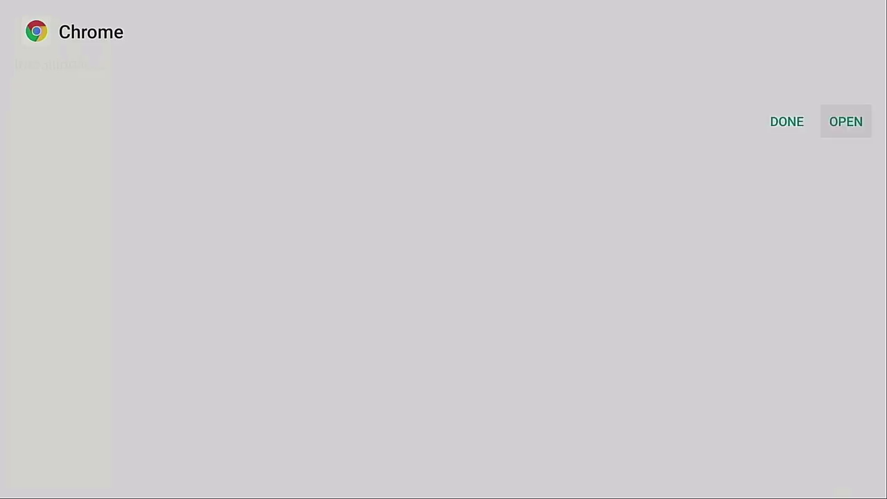
{"action": "key", "text": "Left"}
{"action": "key", "text": "Return"}
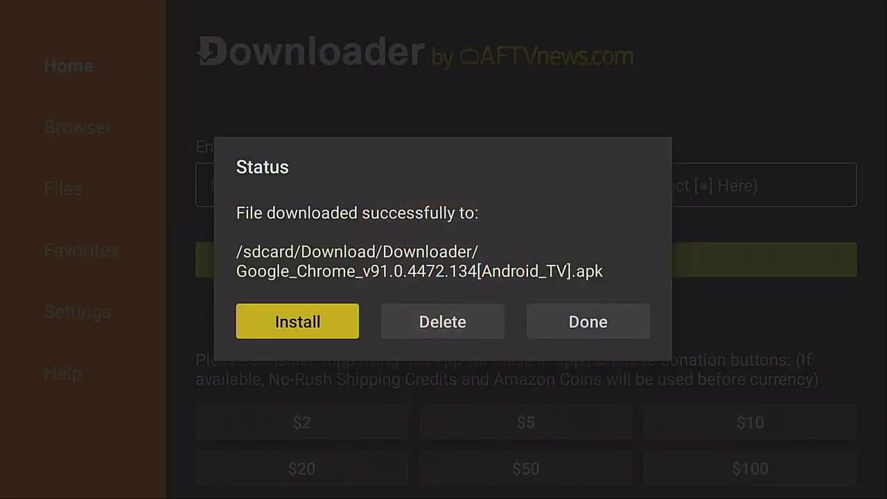
- Delete the downloaded Chrome APK file from Downloader
{"action": "key", "text": "Right"}
{"action": "key", "text": "Return"}
{"action": "key", "text": "Left"}
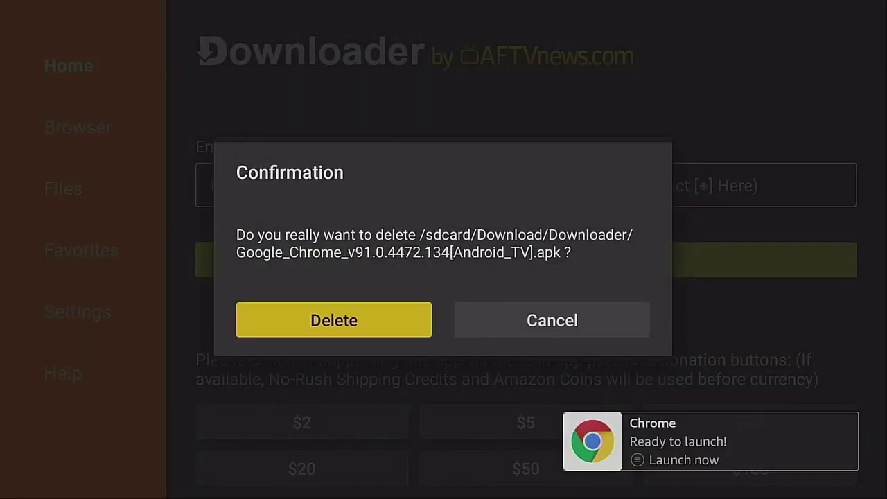
{"action": "key", "text": "Return"}
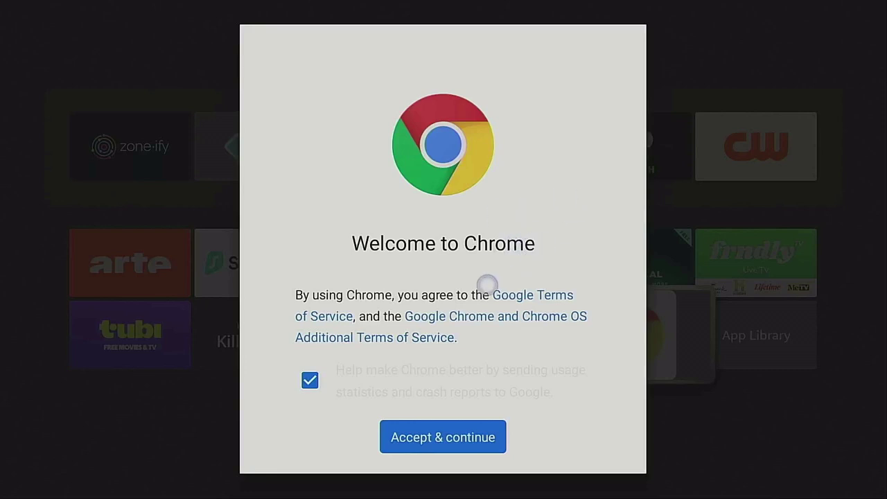
- Accept Chrome's terms and bring up the keyboard in the web address box
{"action": "left_click", "coordinate": [444, 438]}
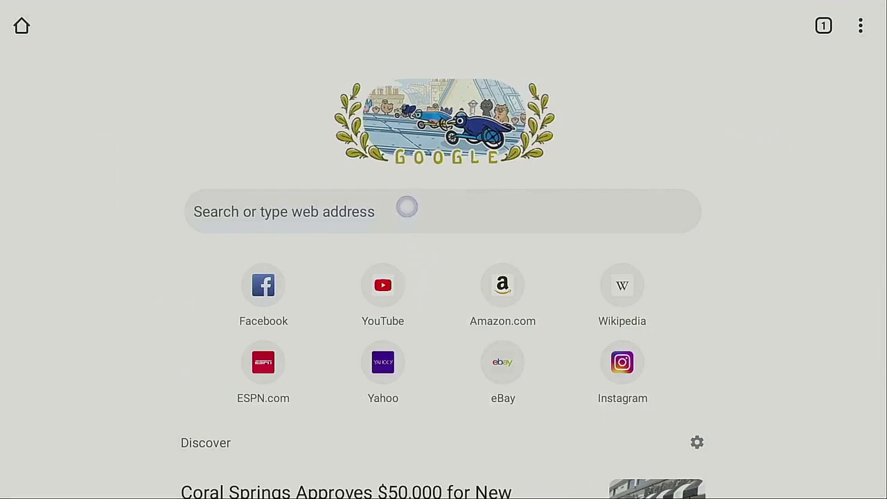
{"action": "left_click", "coordinate": [407, 207]}
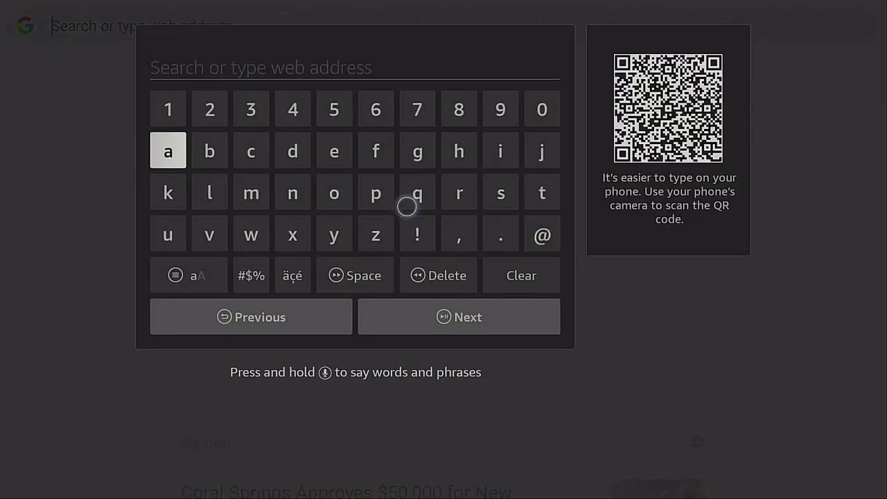
- Leave Chrome and return to the Fire TV Home screen
{"action": "key", "text": "Home"}
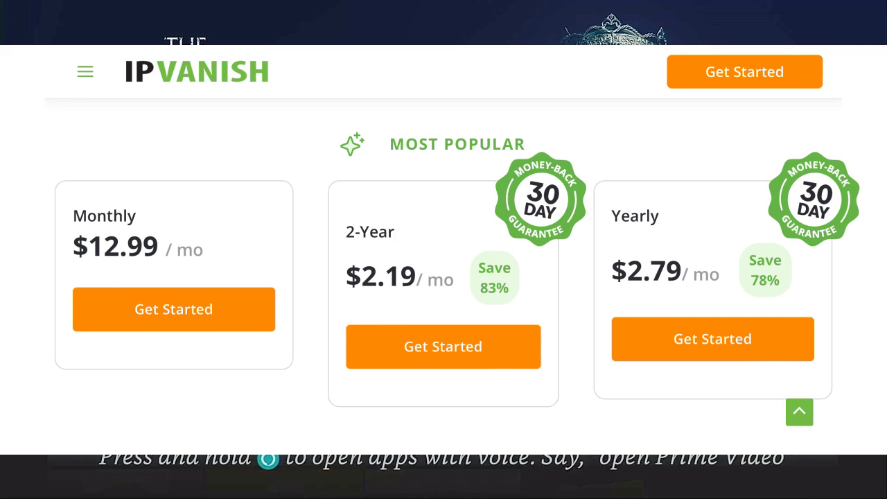
- Dismiss the IPVanish pricing overlay to reveal the Fire TV Home screen's app row
{"action": "key", "text": "Escape"}
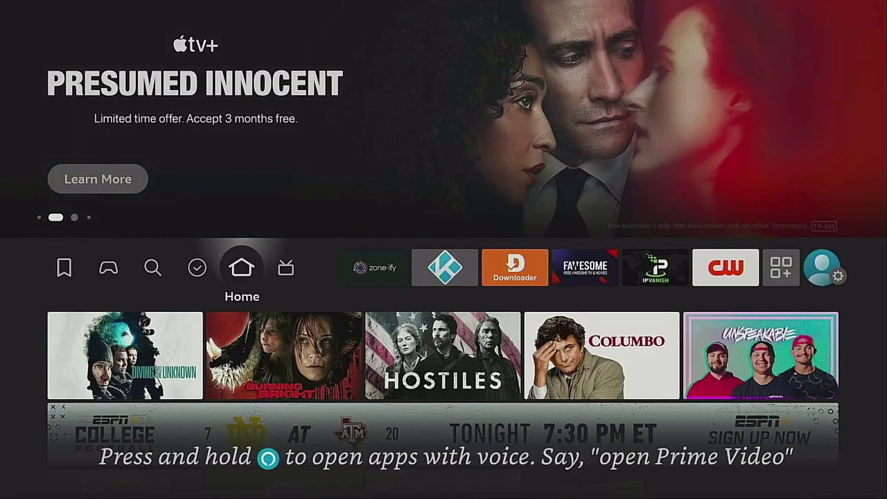